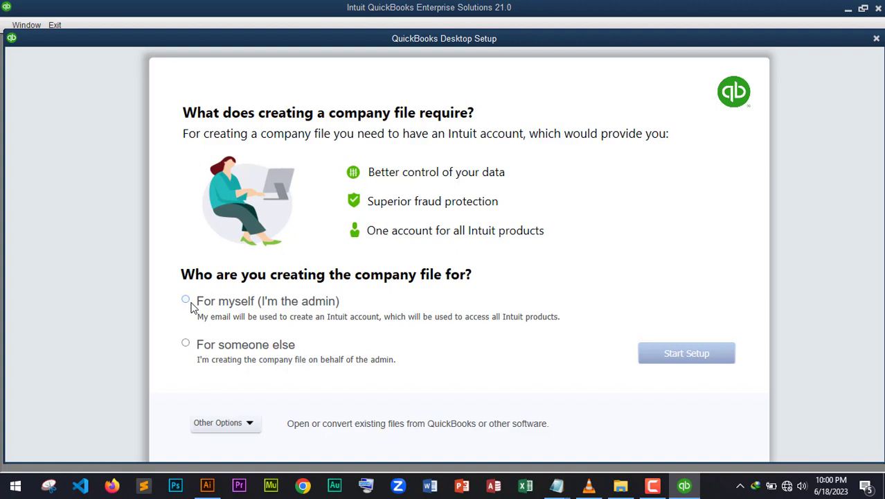
# Step: Set up the company file yourself as admin using the Advanced Setup path
pyautogui.click(186, 300)
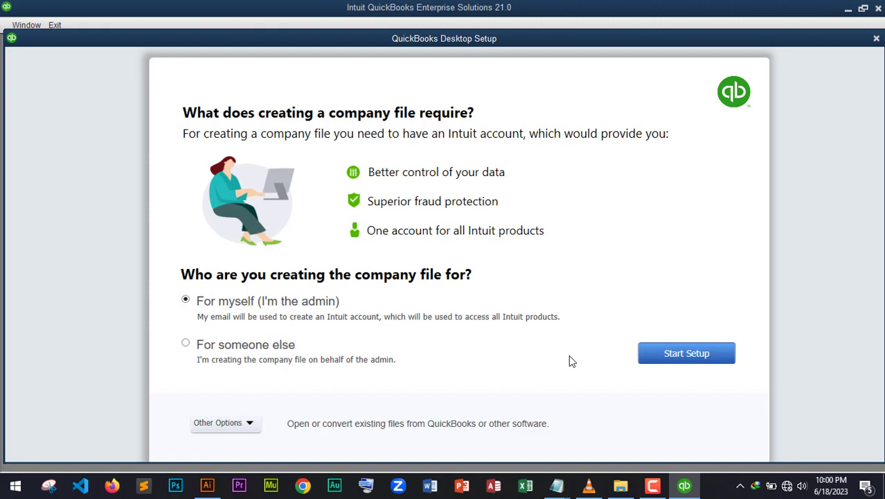
pyautogui.click(251, 424)
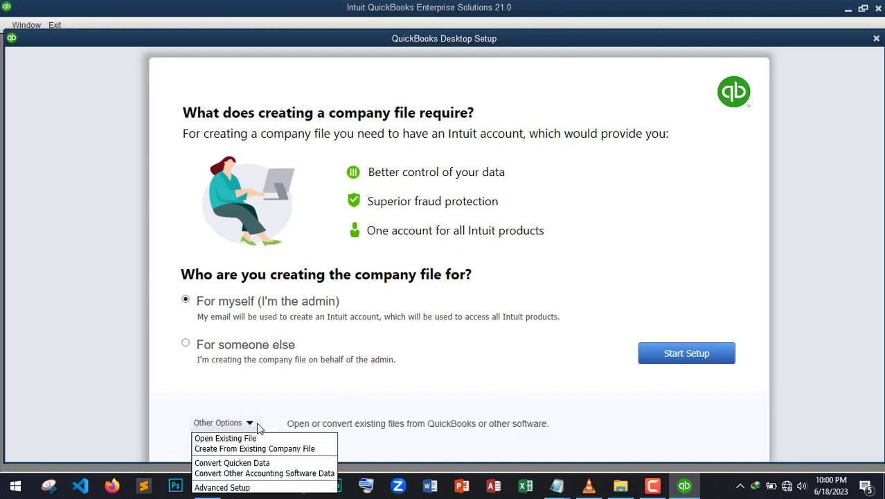
pyautogui.click(233, 488)
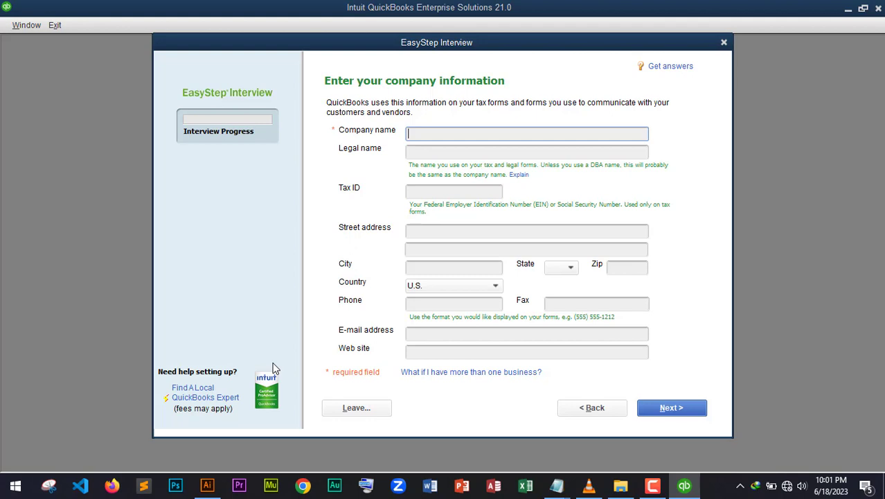
# Step: Enter 'Kanel Technologies Uganda' as company name so the legal name auto-fills
pyautogui.write('Kanel Technologies Ugan')
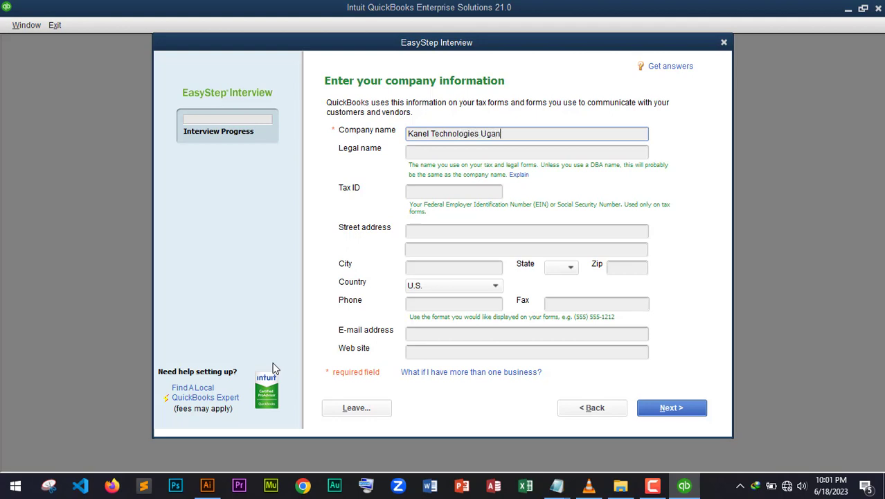
pyautogui.write('da')
pyautogui.press('Tab')
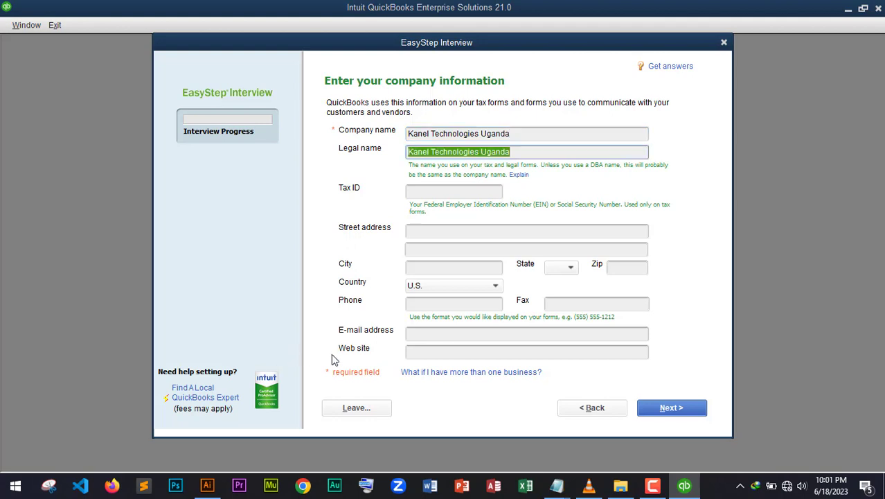
pyautogui.click(439, 191)
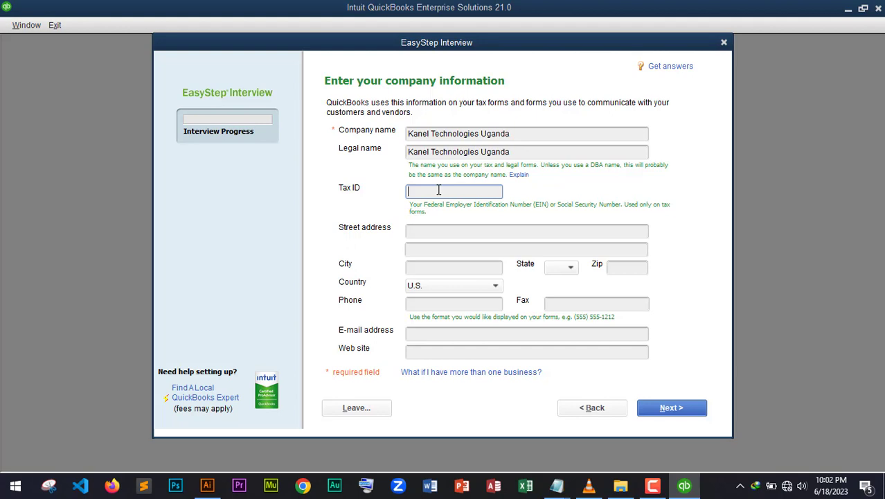
# Step: Set the country to Other, enter the company phone number, and submit the details
pyautogui.click(477, 231)
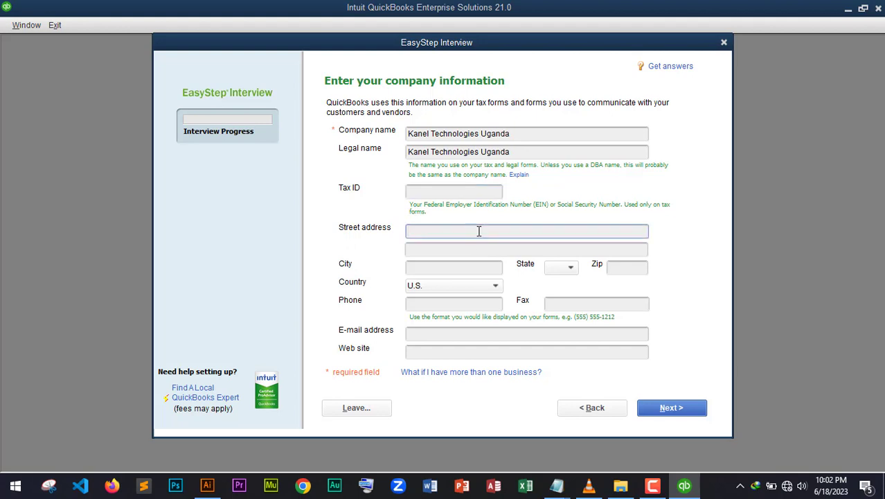
pyautogui.click(495, 287)
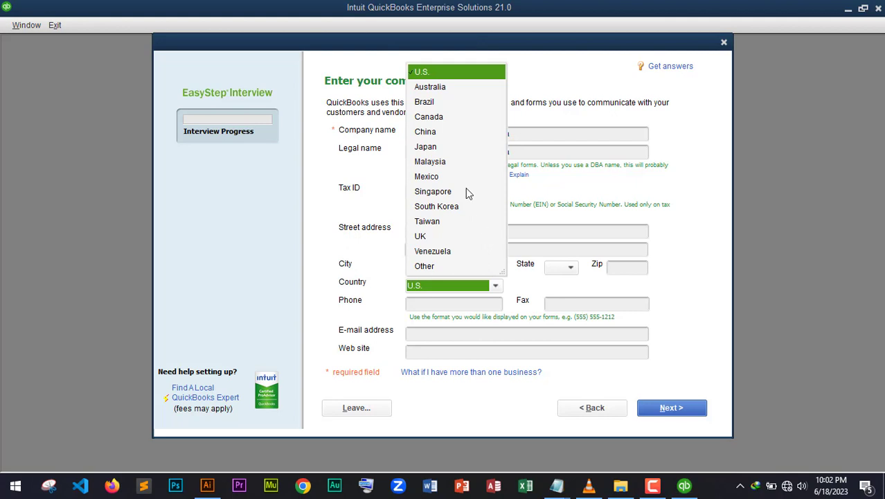
pyautogui.click(424, 268)
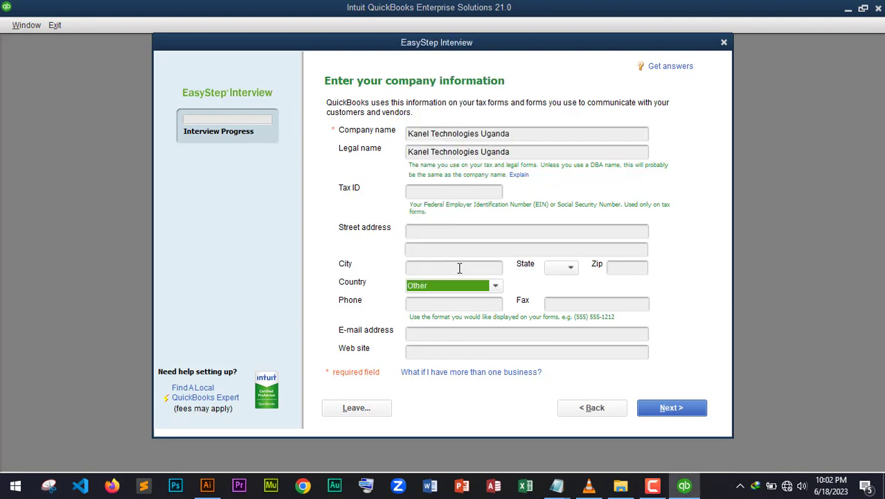
pyautogui.click(457, 302)
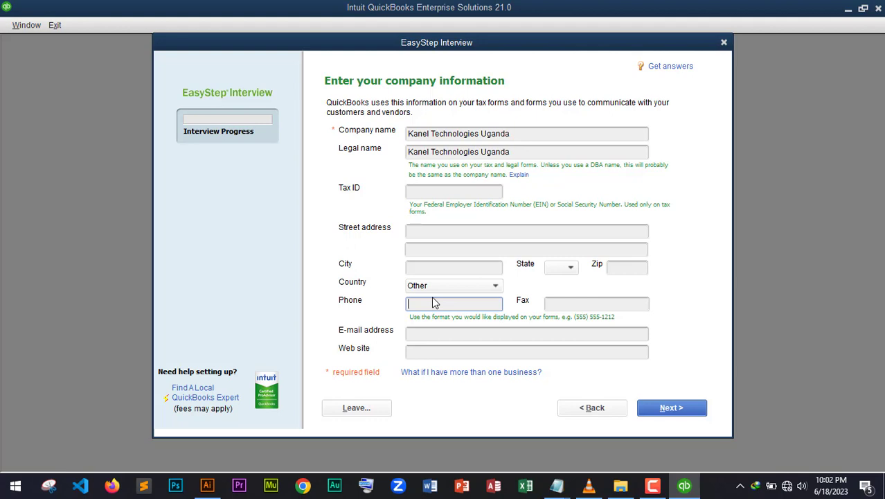
pyautogui.click(426, 251)
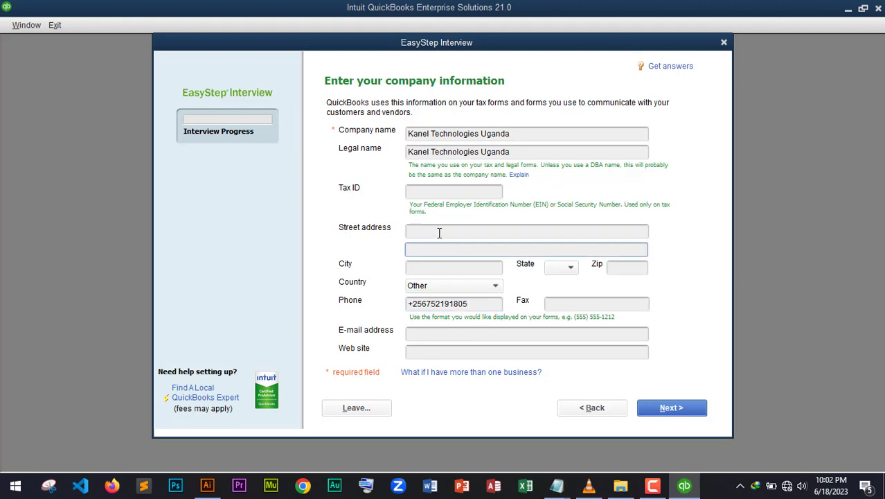
pyautogui.click(439, 232)
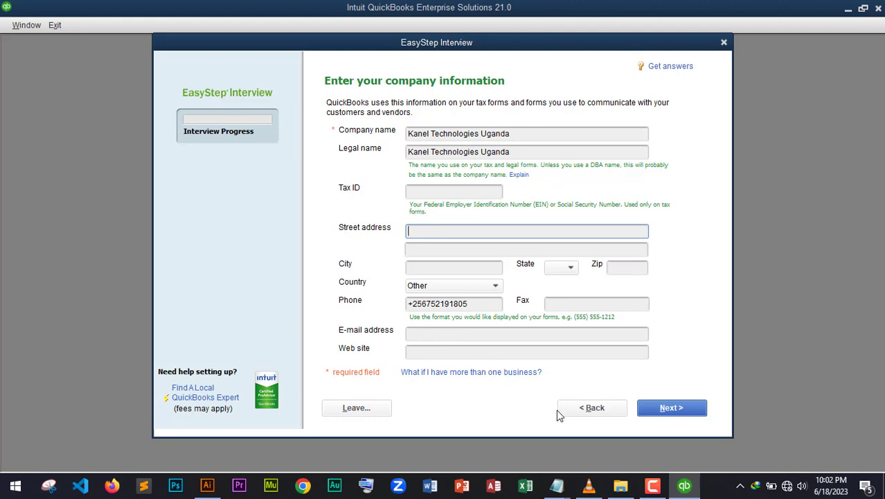
pyautogui.press('Return')
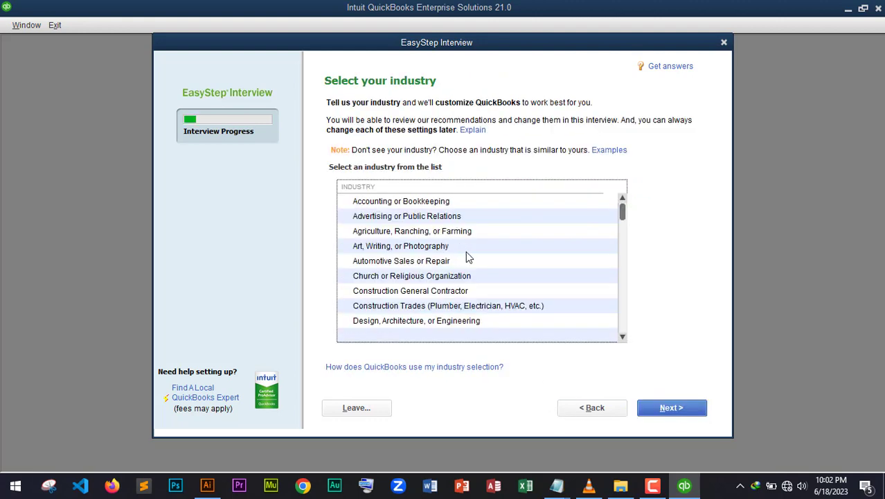
# Step: Pick Information Technology (Computers, Software) from the industry list and continue
pyautogui.scroll(-8, 466, 255)
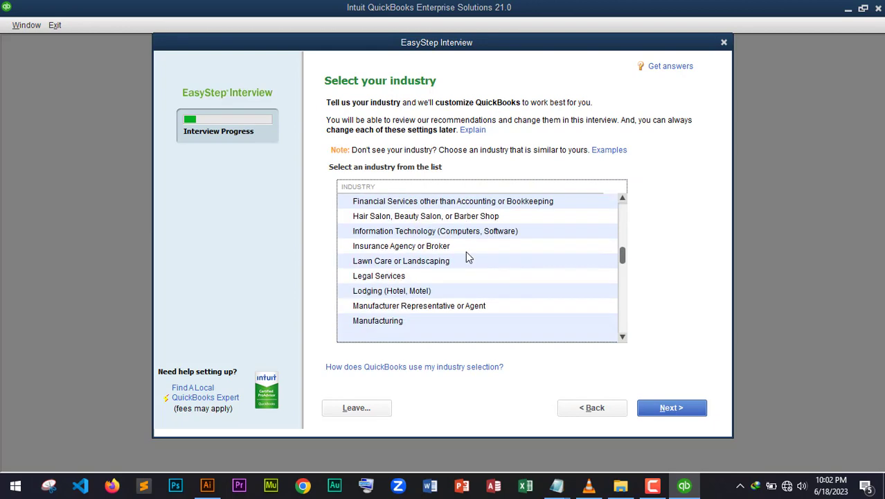
pyautogui.scroll(8, 458, 275)
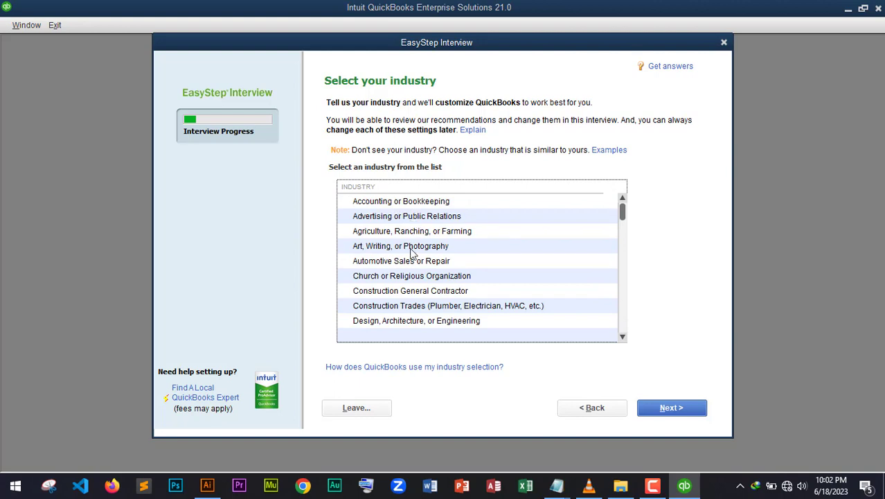
pyautogui.scroll(-2, 411, 253)
pyautogui.scroll(-1, 411, 253)
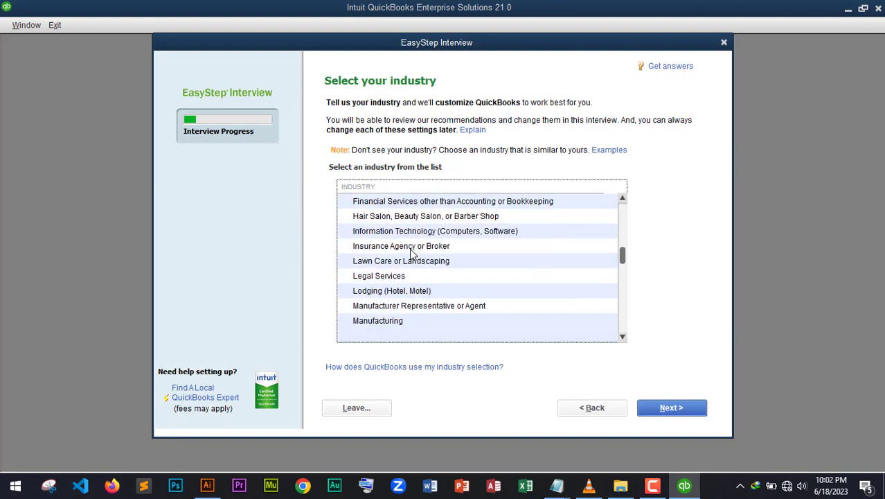
pyautogui.scroll(-5, 410, 252)
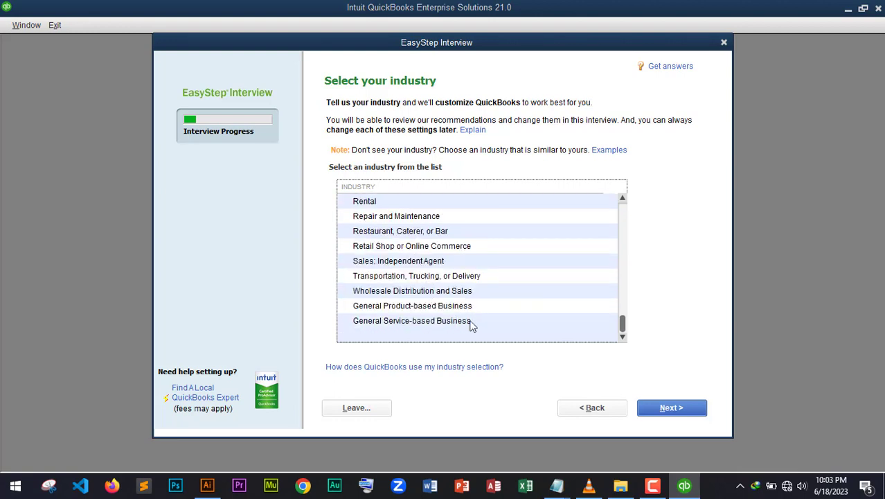
pyautogui.click(416, 307)
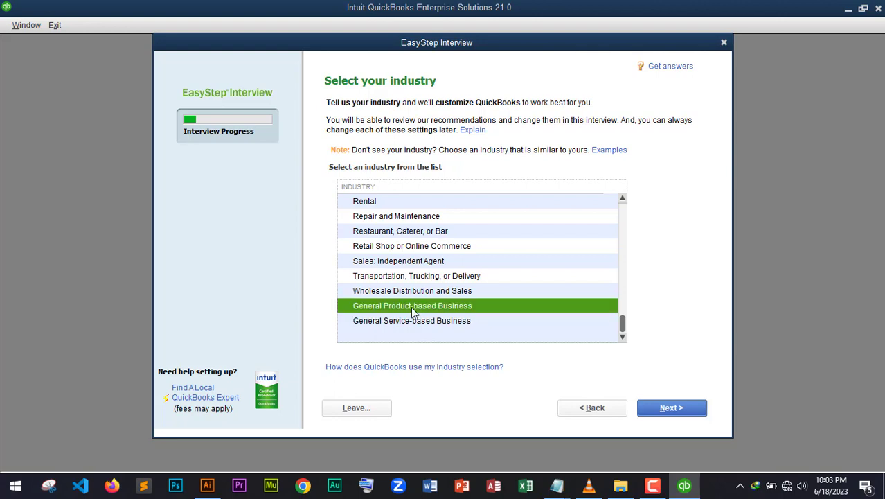
pyautogui.click(414, 320)
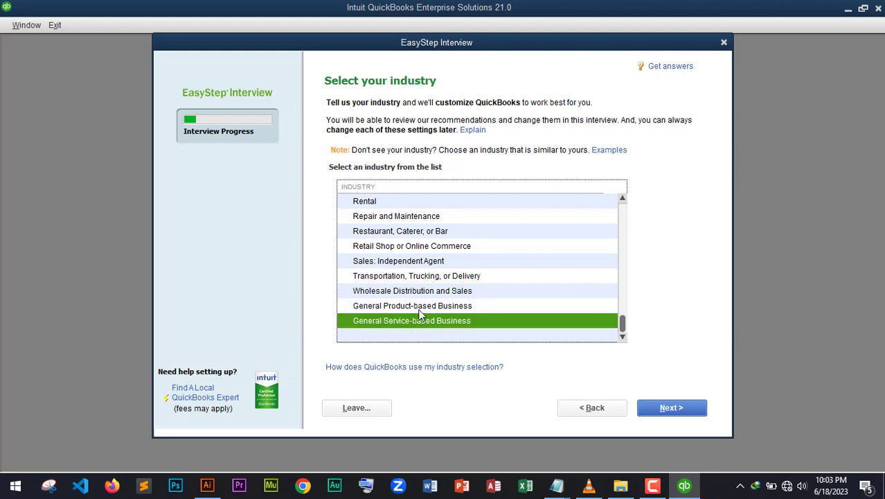
pyautogui.click(420, 311)
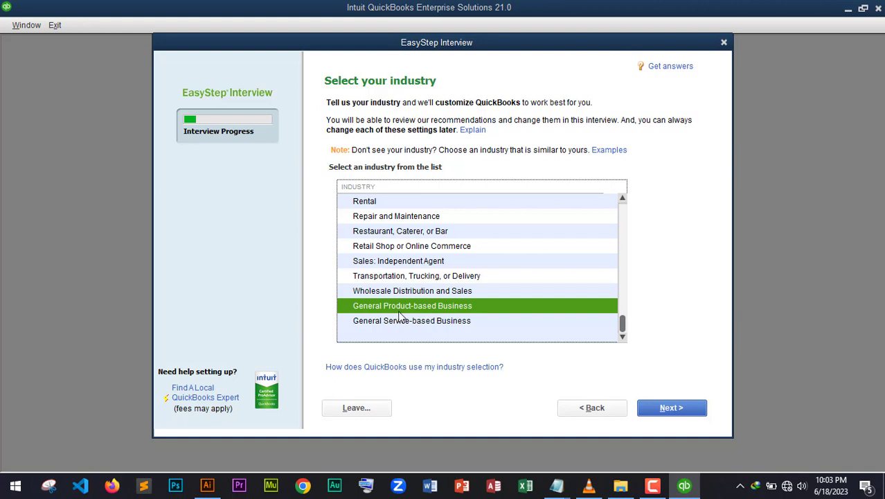
pyautogui.scroll(5, 445, 300)
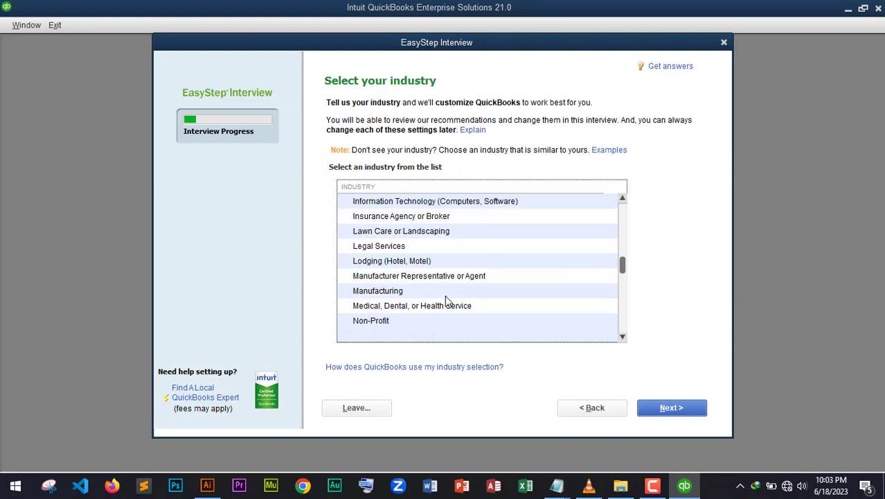
pyautogui.scroll(1, 445, 295)
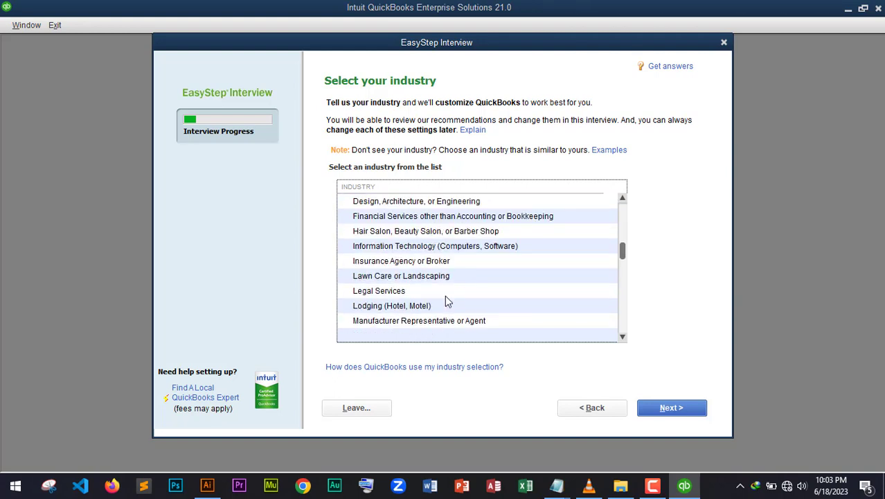
pyautogui.click(401, 247)
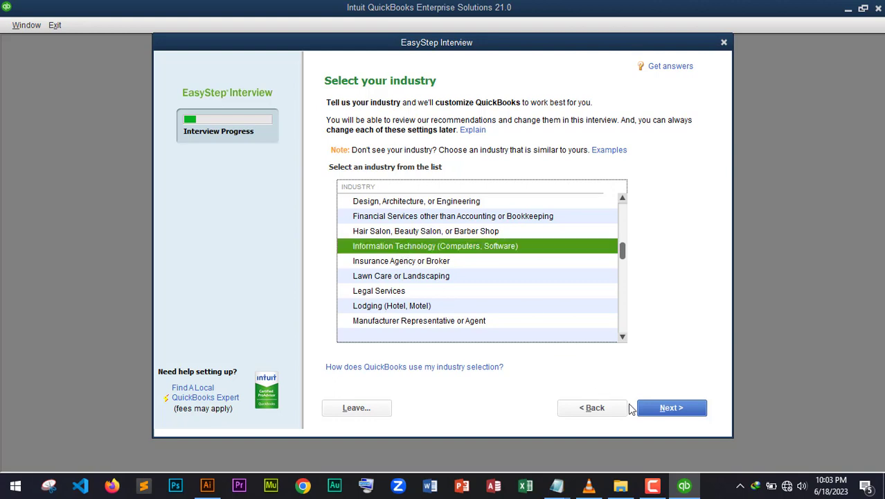
pyautogui.click(660, 411)
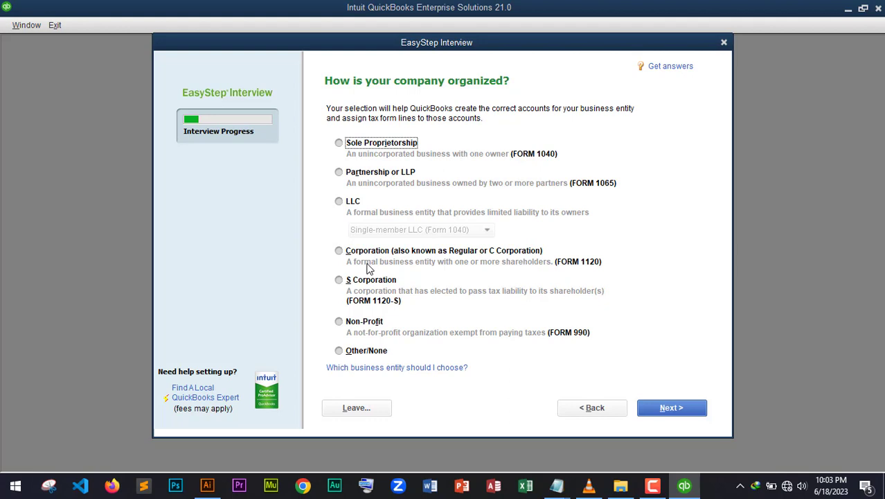
# Step: Choose Other/None as the organization type and keep January as the fiscal year start
pyautogui.click(339, 351)
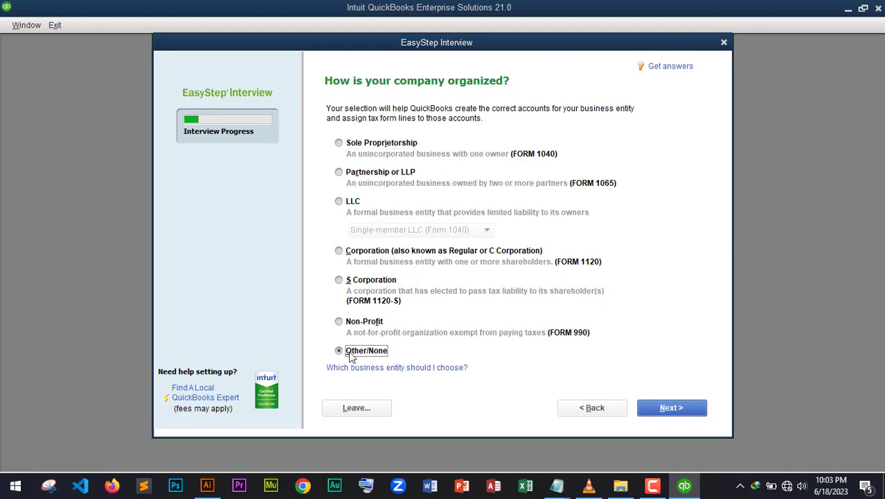
pyautogui.click(660, 411)
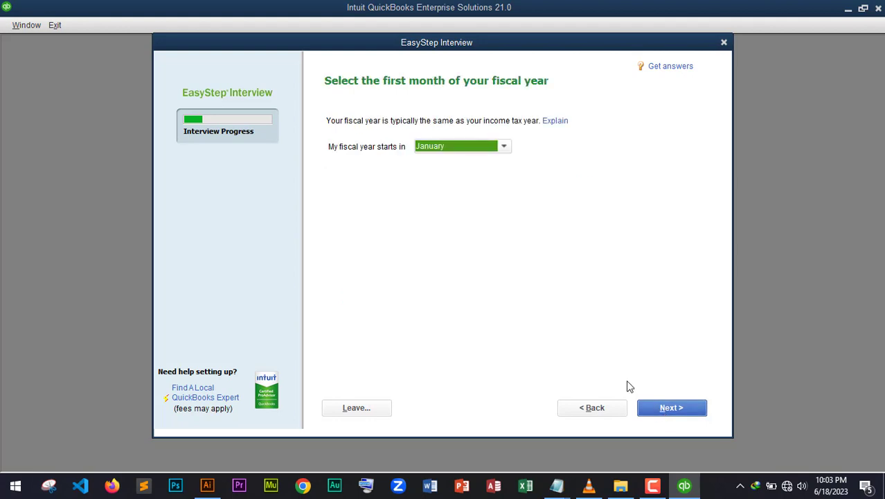
pyautogui.click(670, 408)
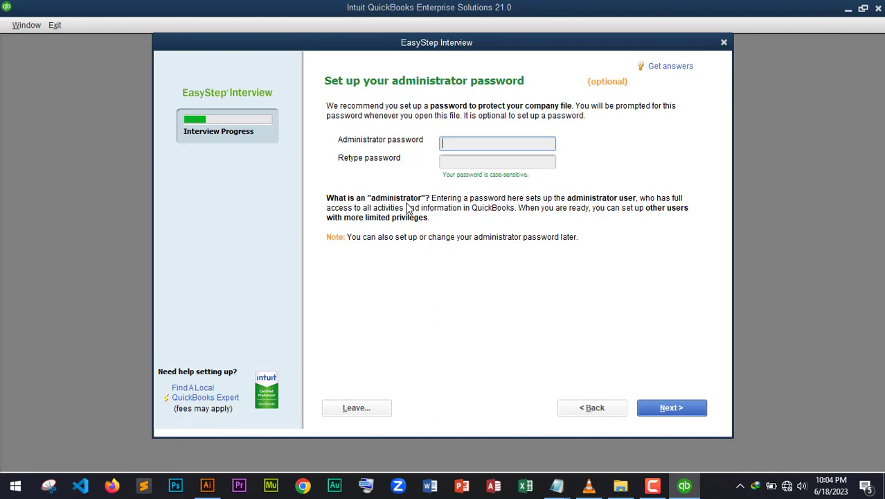
# Step: Enter the administrator password, retype it to confirm, and continue
pyautogui.write('1234')
pyautogui.press('Tab')
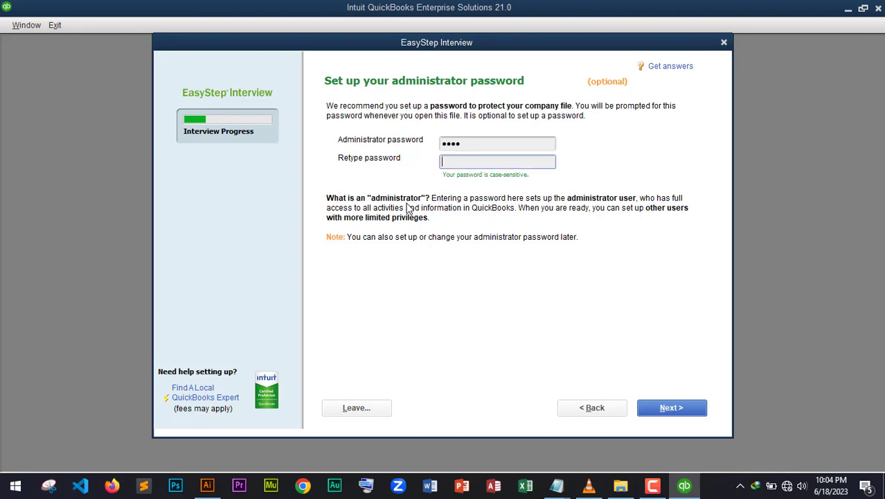
pyautogui.write('1234')
pyautogui.click(660, 407)
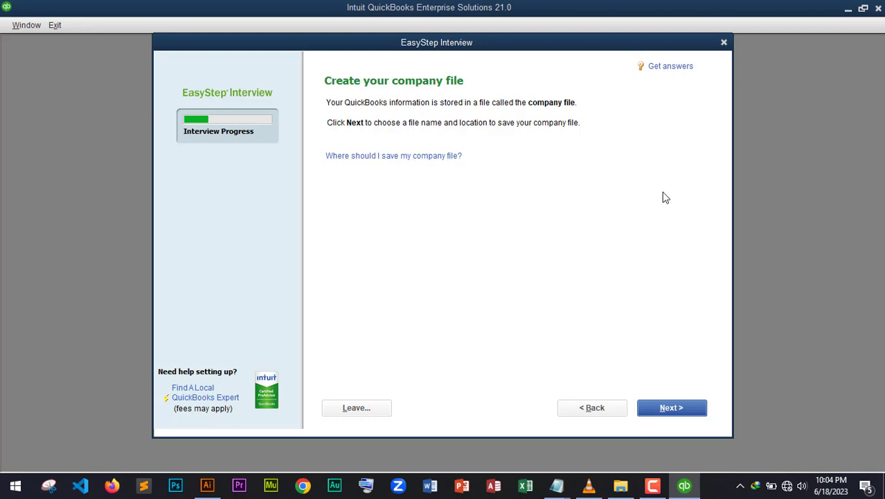
# Step: Save the Kanel Technologies Uganda company file, keeping Company Files as the save location
pyautogui.click(672, 410)
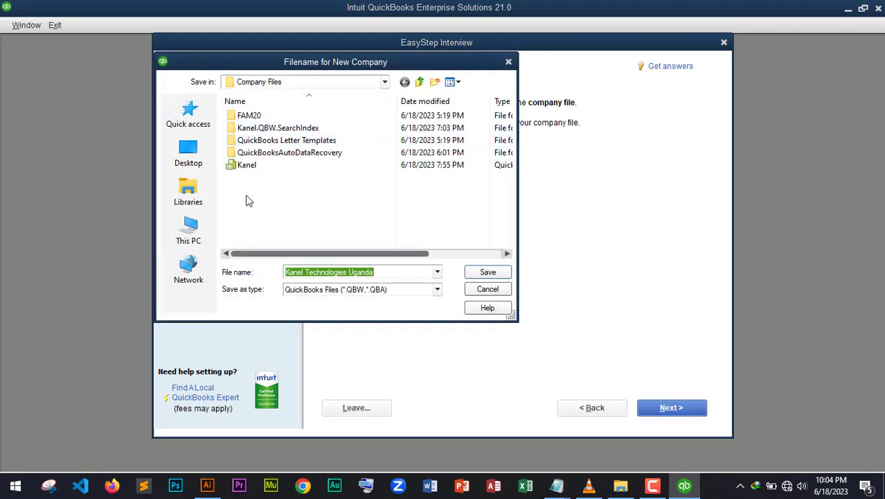
pyautogui.click(385, 82)
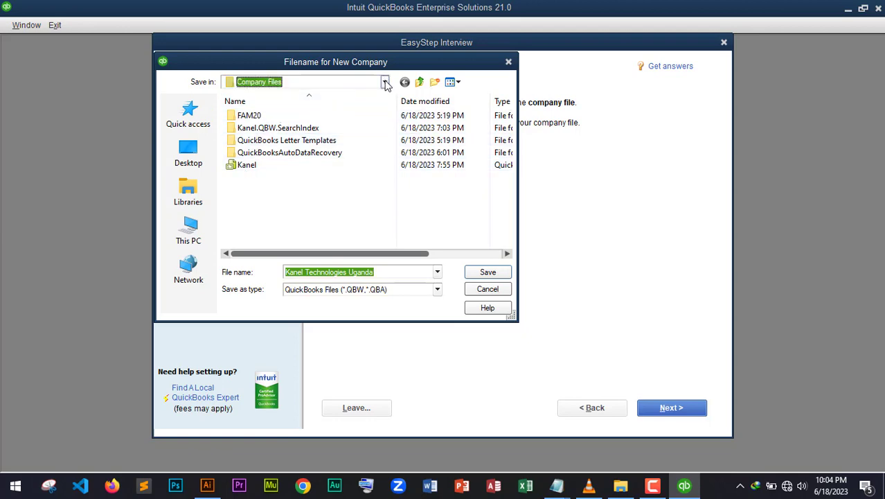
pyautogui.click(385, 82)
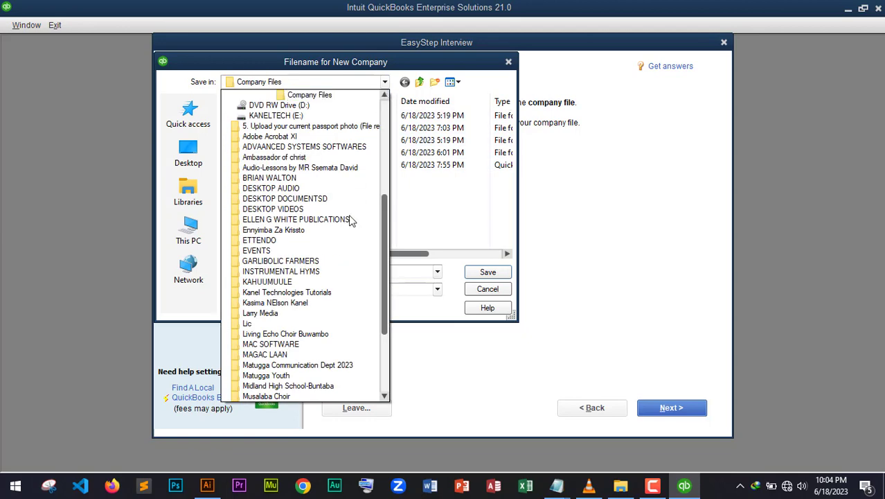
pyautogui.scroll(-4, 349, 235)
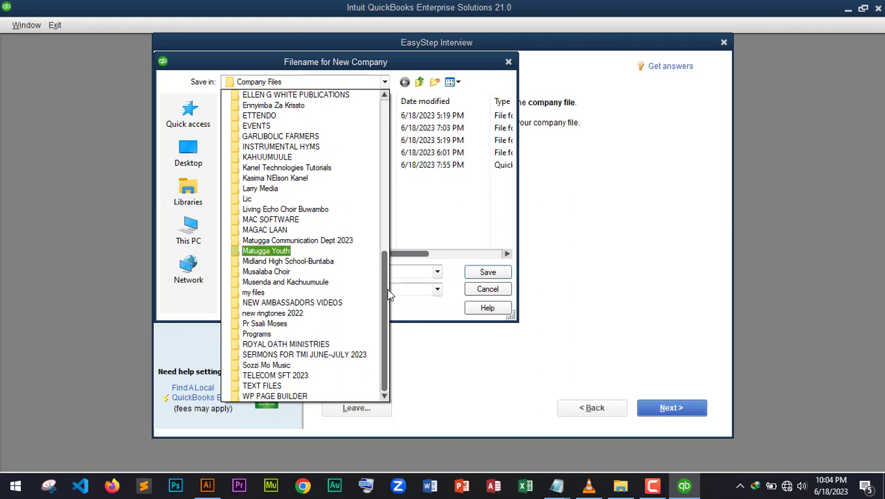
pyautogui.click(429, 220)
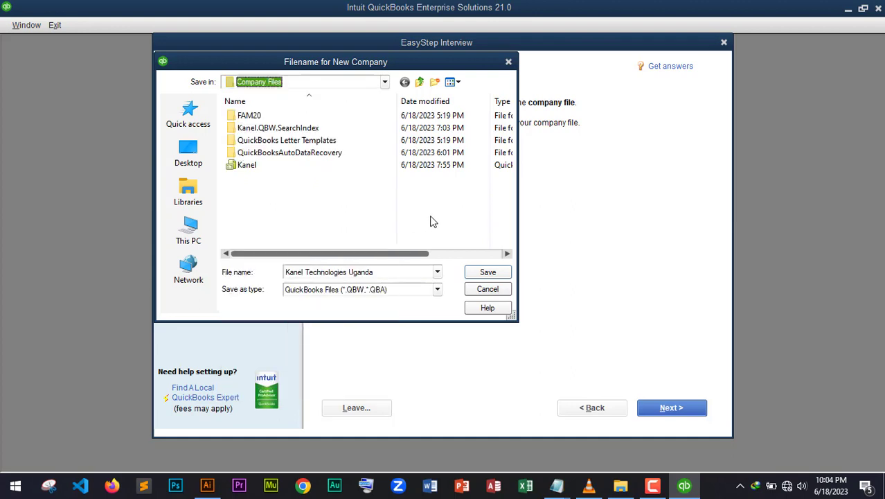
pyautogui.click(384, 82)
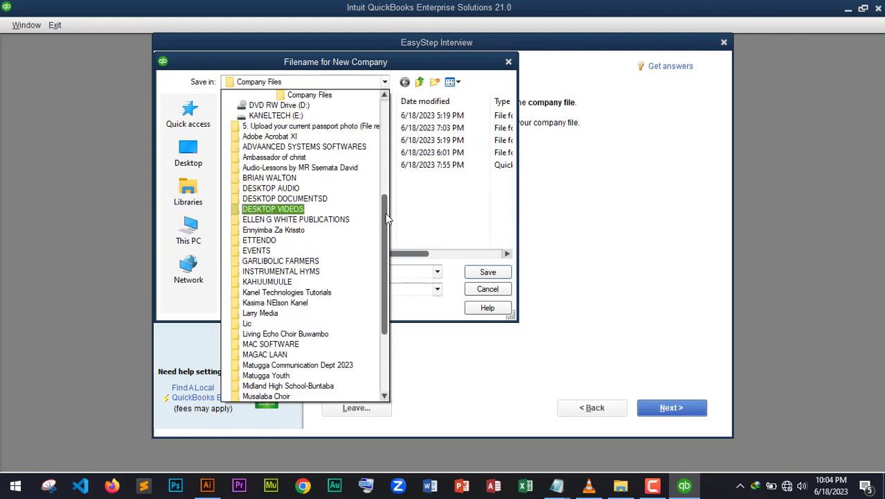
pyautogui.moveTo(385, 218); pyautogui.dragTo(389, 163)
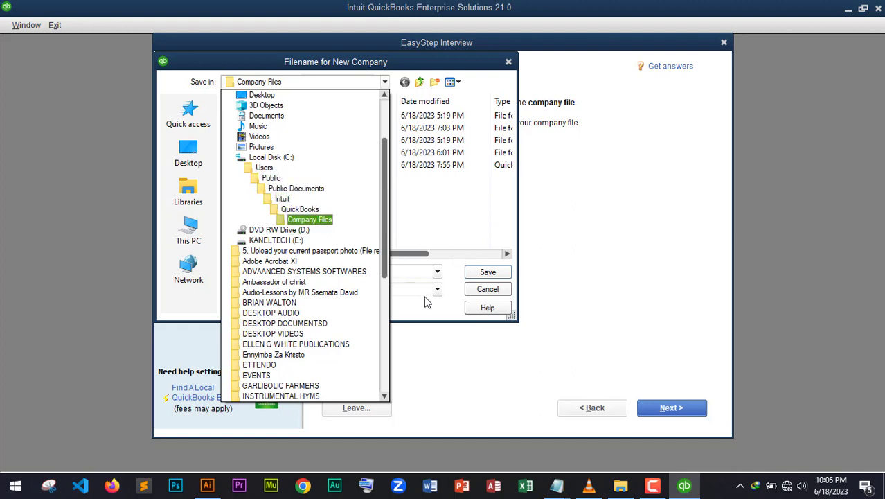
pyautogui.click(276, 219)
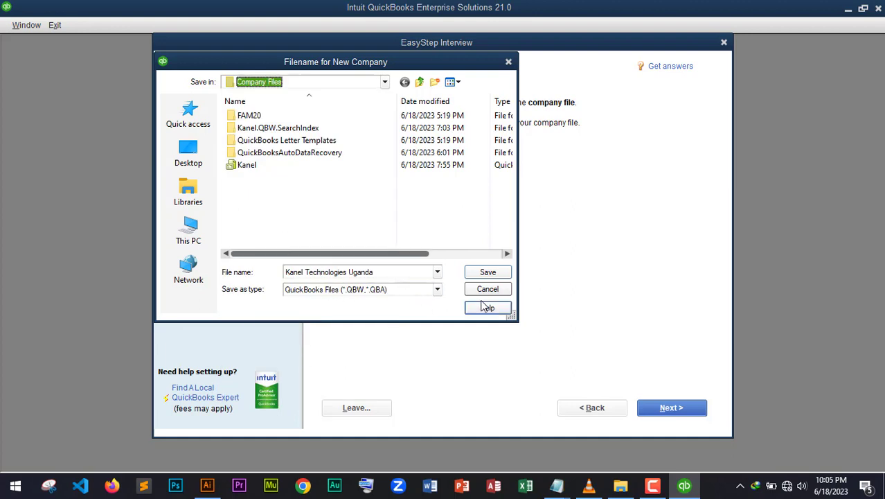
pyautogui.click(486, 272)
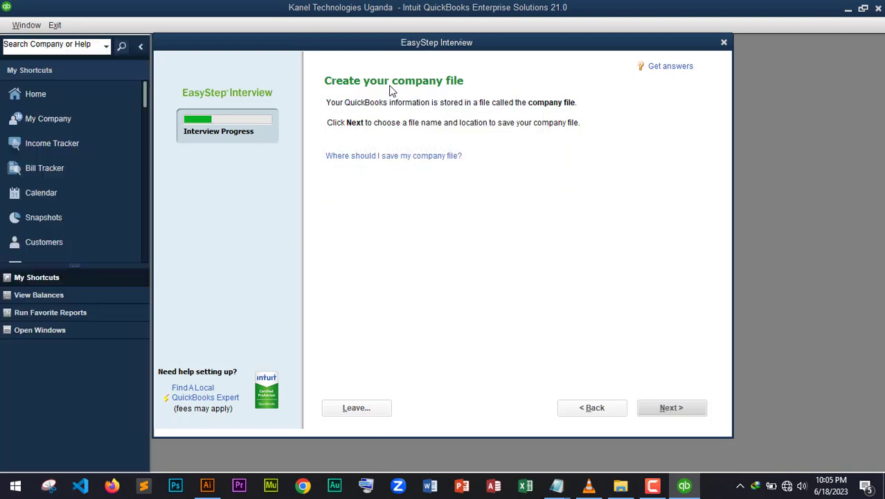
# Step: Move past the Customizing QuickBooks for your business overview page
pyautogui.click(679, 407)
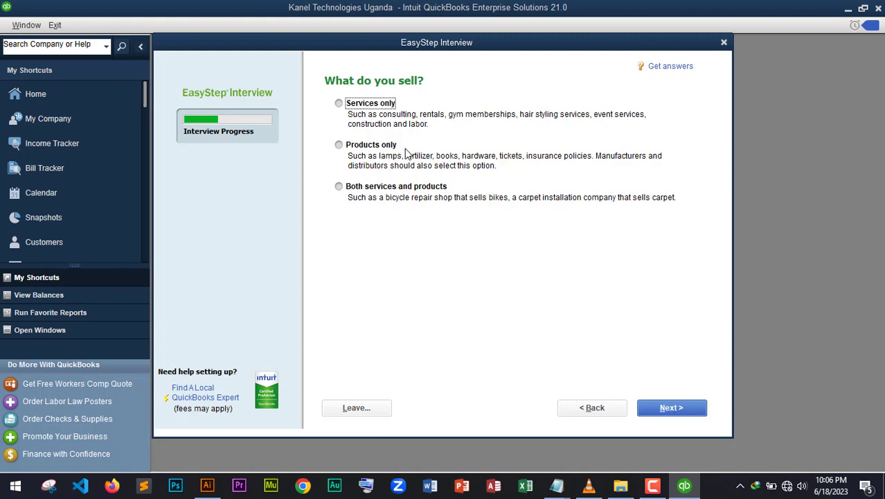
# Step: Answer 'Both services and products', keeping Yes for sales tax, estimates and sales orders
pyautogui.click(362, 188)
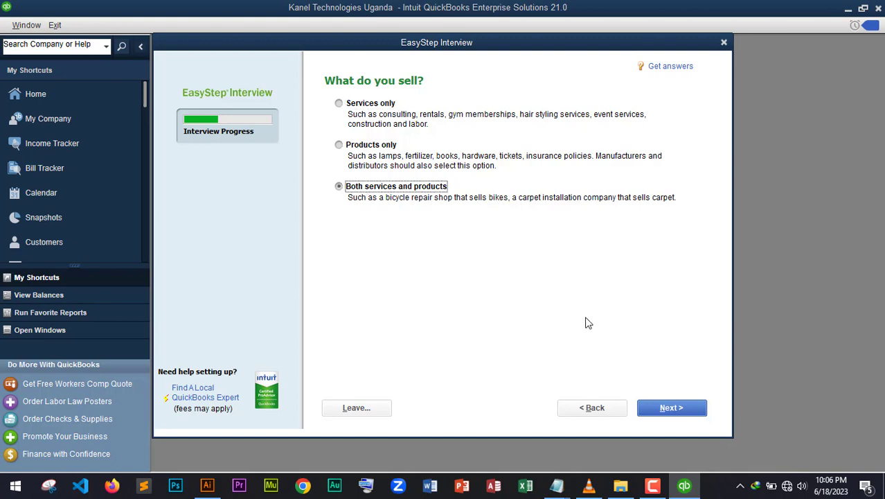
pyautogui.click(679, 408)
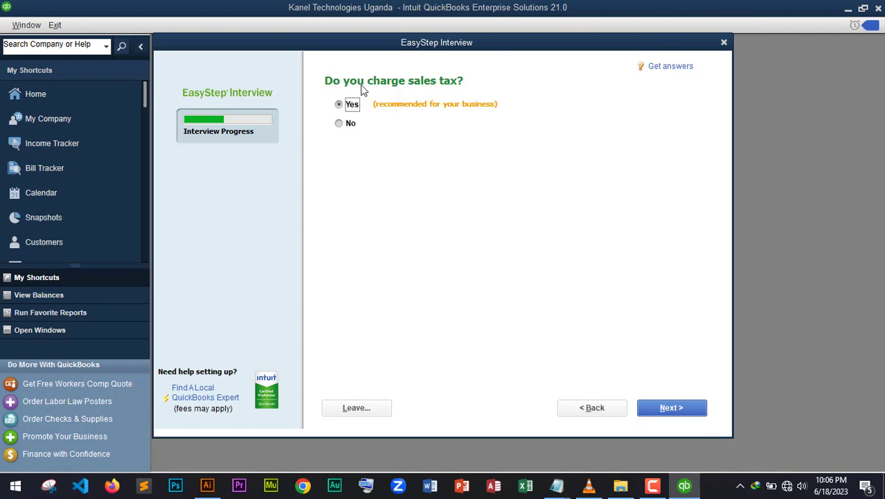
pyautogui.click(670, 409)
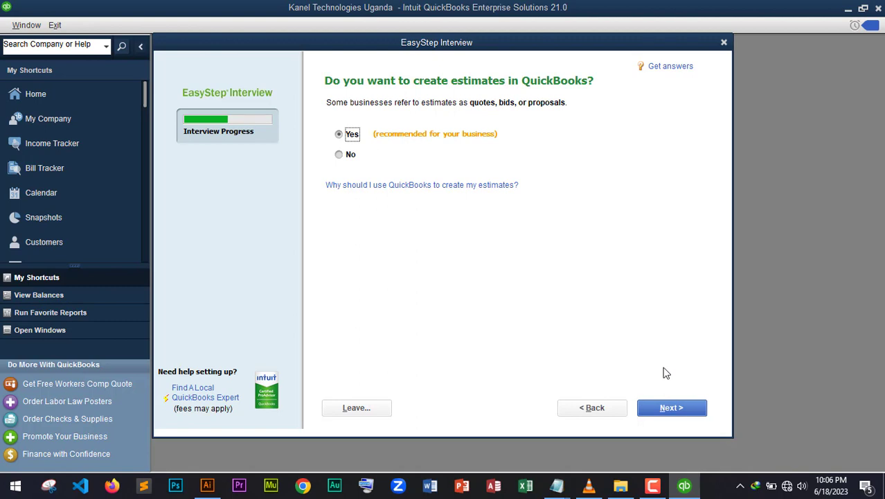
pyautogui.click(690, 405)
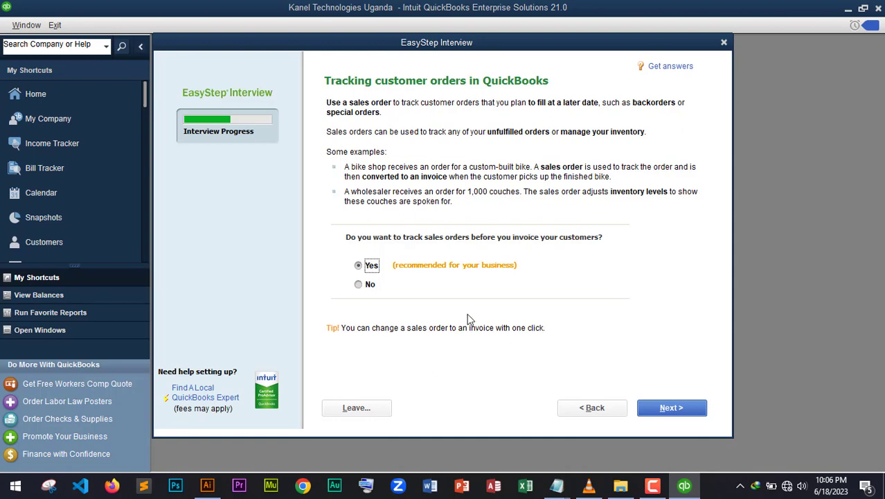
pyautogui.click(661, 405)
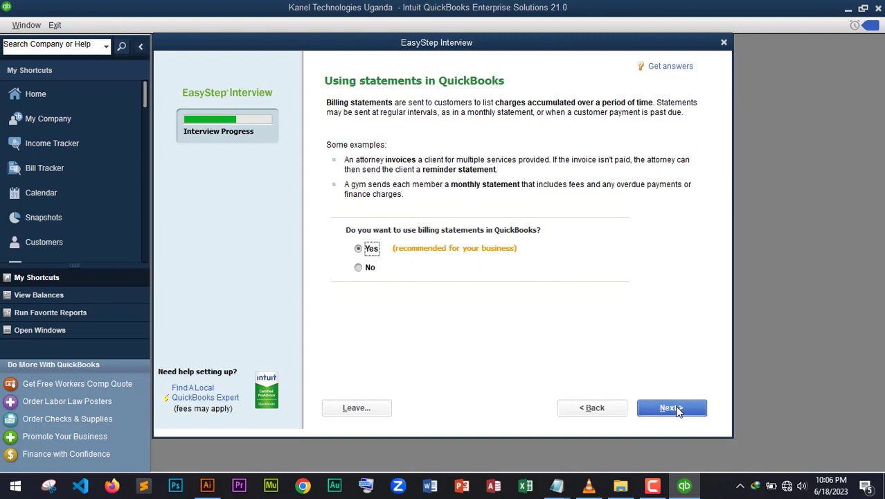
# Step: Keep Yes for statements, progress invoicing, bills and time tracking, and turn on inventory
pyautogui.click(675, 408)
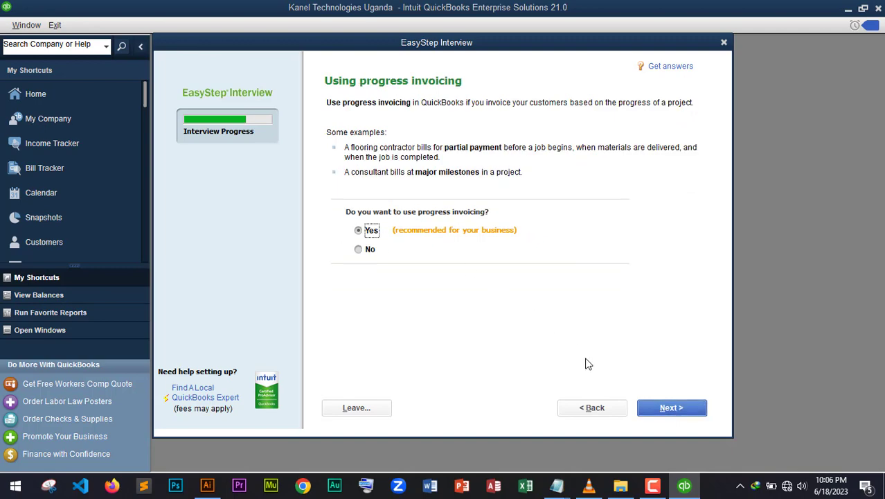
pyautogui.click(663, 411)
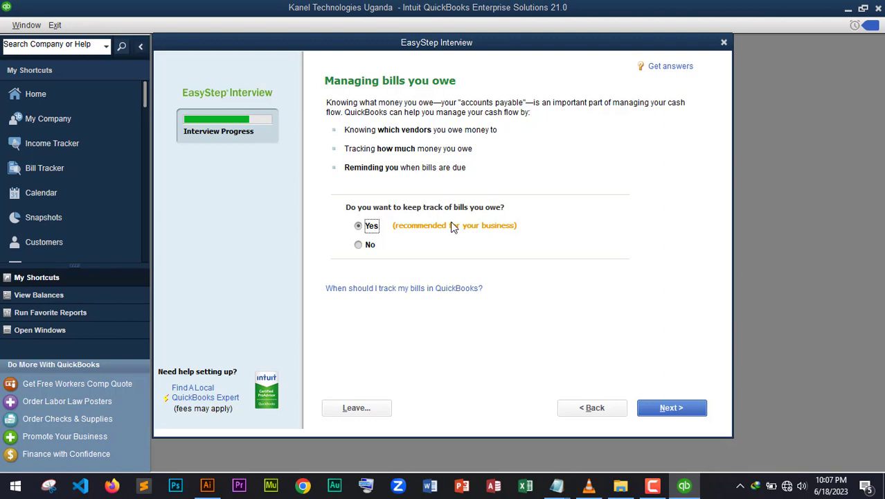
pyautogui.click(695, 409)
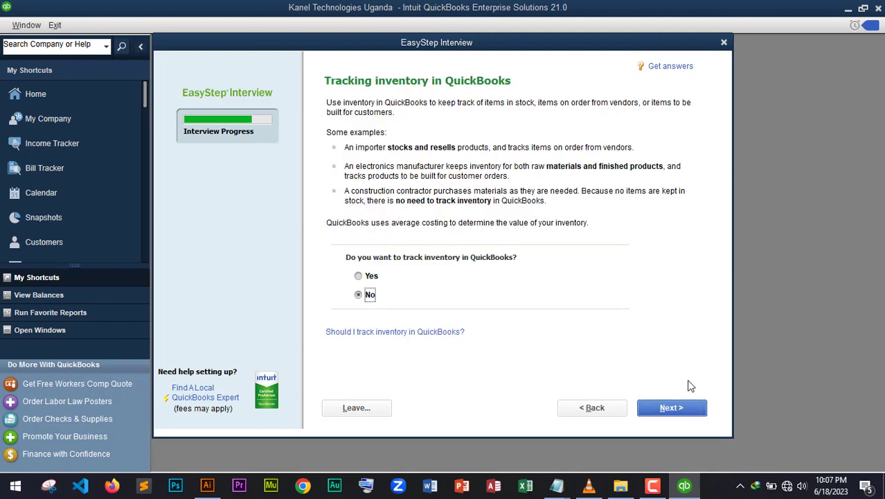
pyautogui.click(372, 276)
pyautogui.click(662, 409)
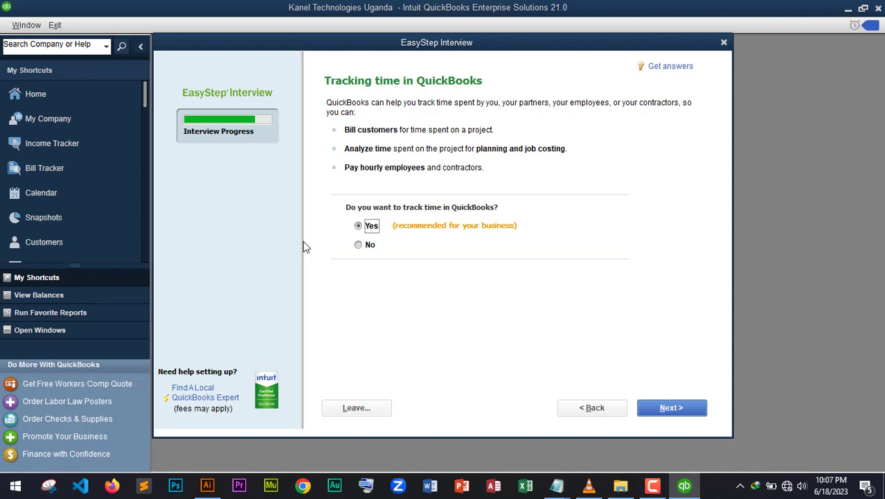
pyautogui.click(653, 403)
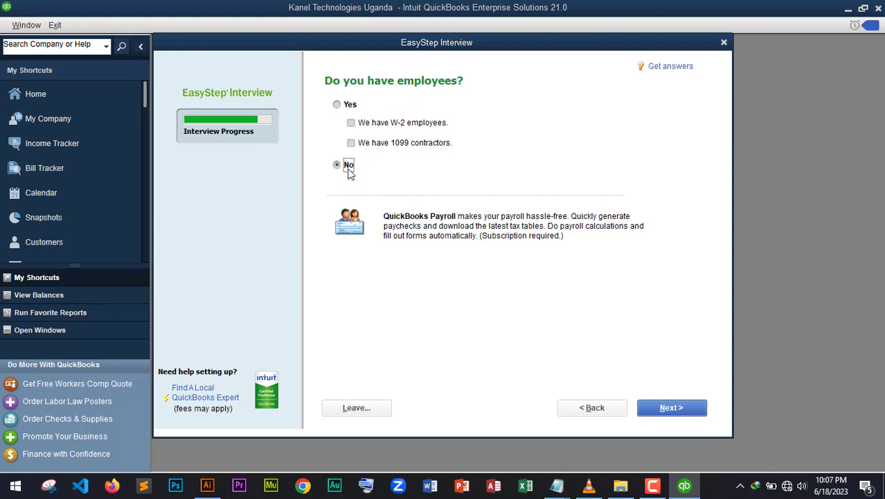
# Step: Confirm no employees and start tracking from the fiscal year beginning, 01/01/2023
pyautogui.click(673, 409)
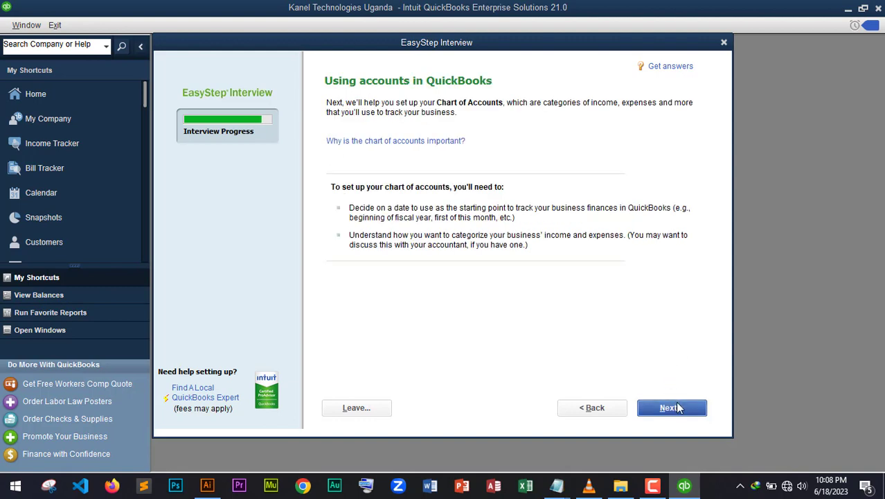
pyautogui.click(659, 409)
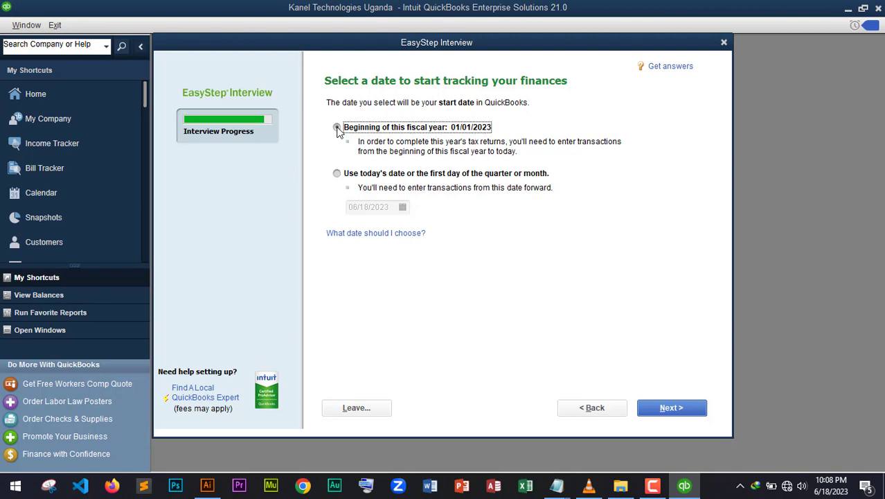
pyautogui.click(337, 129)
pyautogui.click(693, 405)
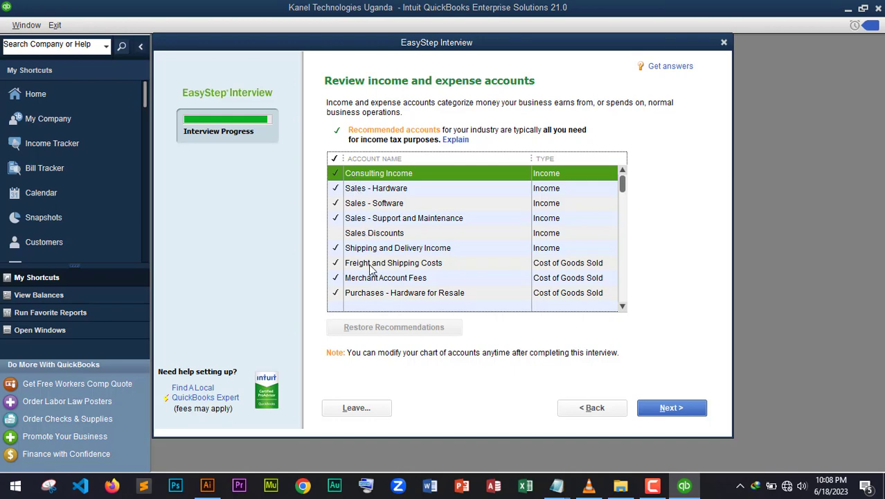
# Step: Add Sales Discounts and Charitable Contributions to the recommended accounts and accept the list
pyautogui.scroll(-1, 400, 250)
pyautogui.scroll(-1, 400, 250)
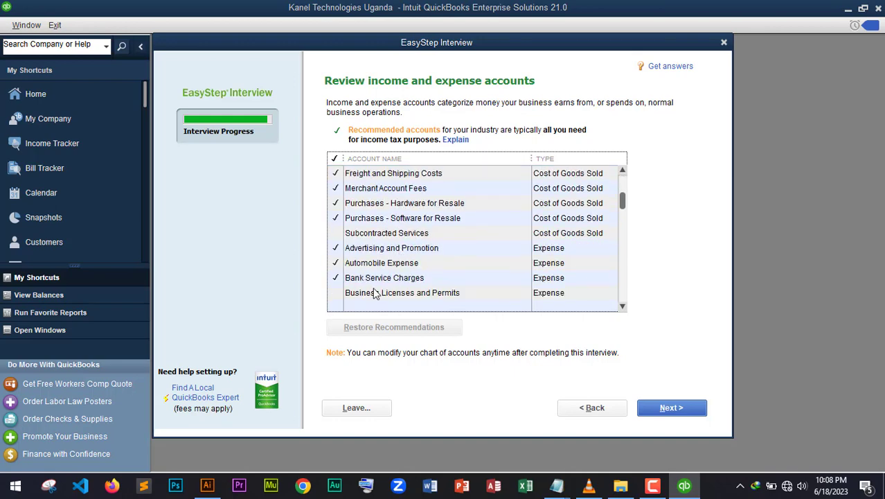
pyautogui.scroll(2, 374, 292)
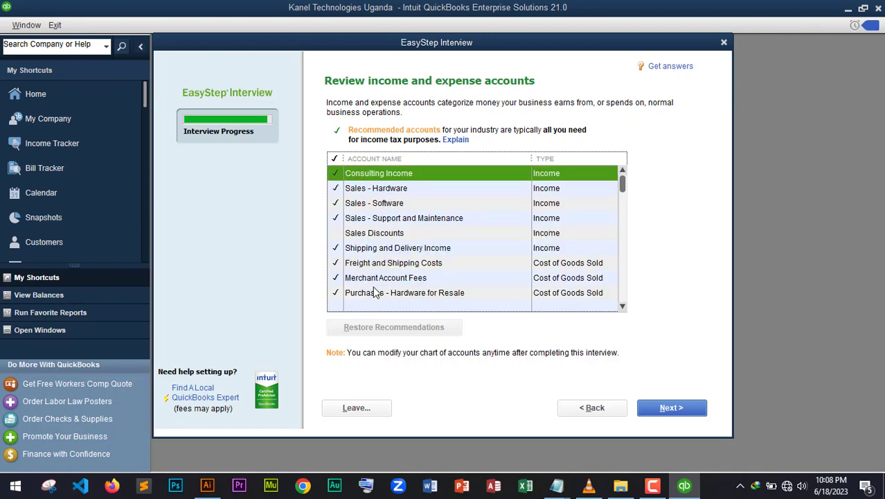
pyautogui.click(336, 235)
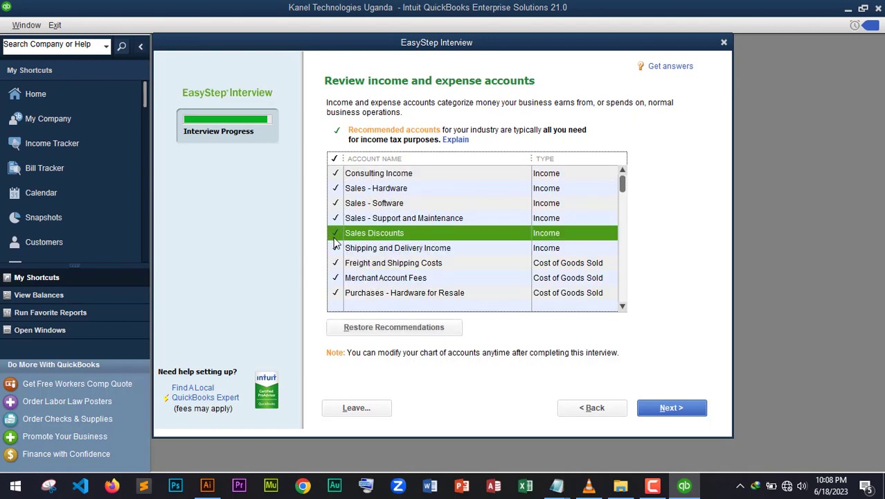
pyautogui.scroll(-3, 423, 290)
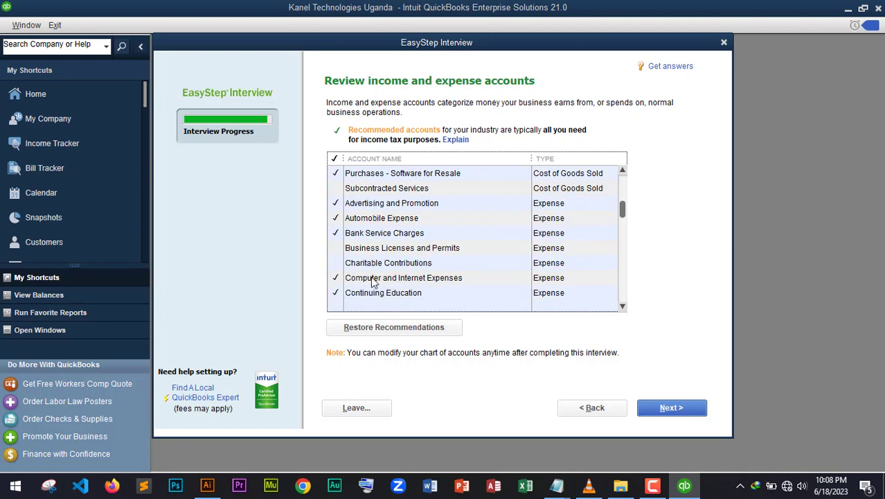
pyautogui.click(337, 265)
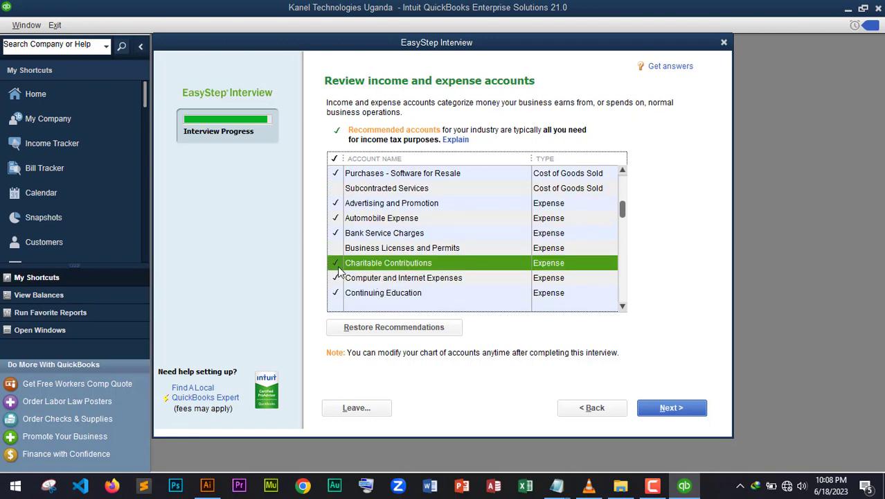
pyautogui.scroll(-7, 485, 298)
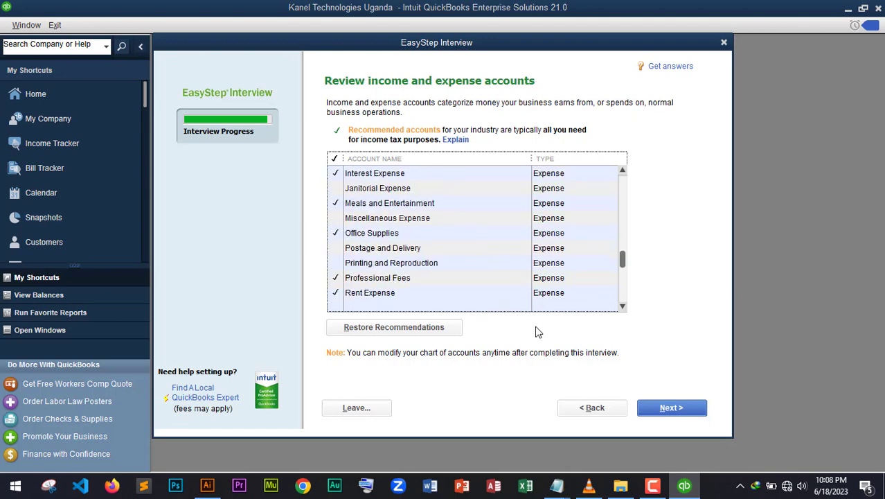
pyautogui.scroll(-1, 371, 288)
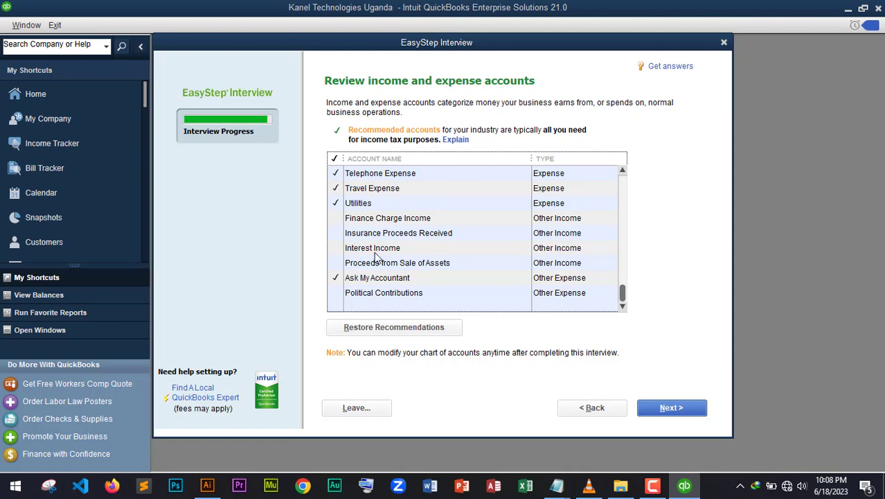
pyautogui.click(667, 413)
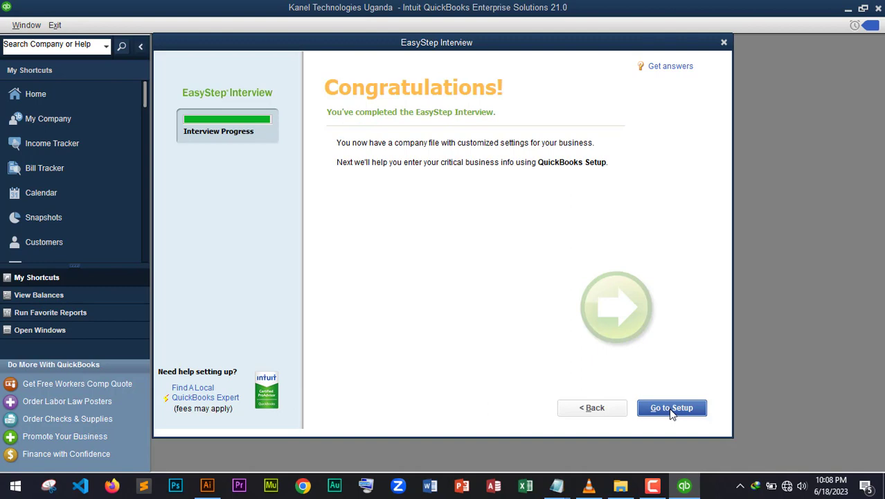
# Step: Go to Setup from the Congratulations page
pyautogui.click(672, 408)
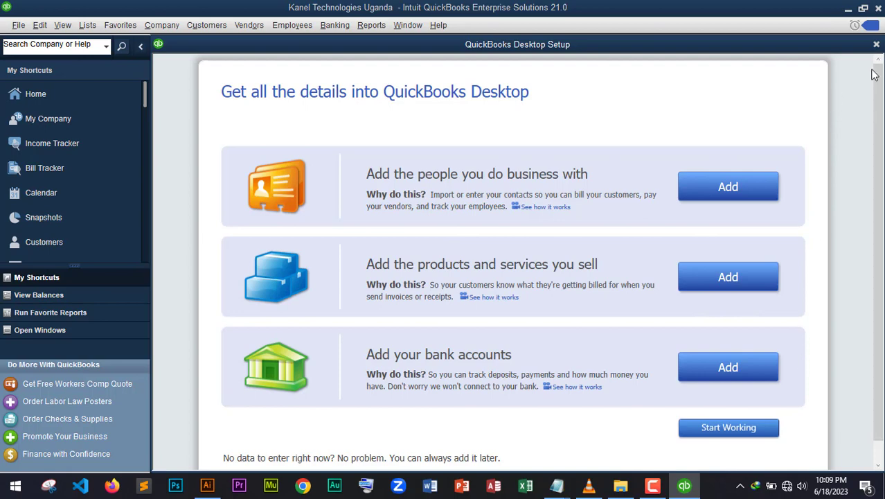
# Step: Close the Setup window and the offline New Feature Tour message to reach the Home page
pyautogui.click(875, 46)
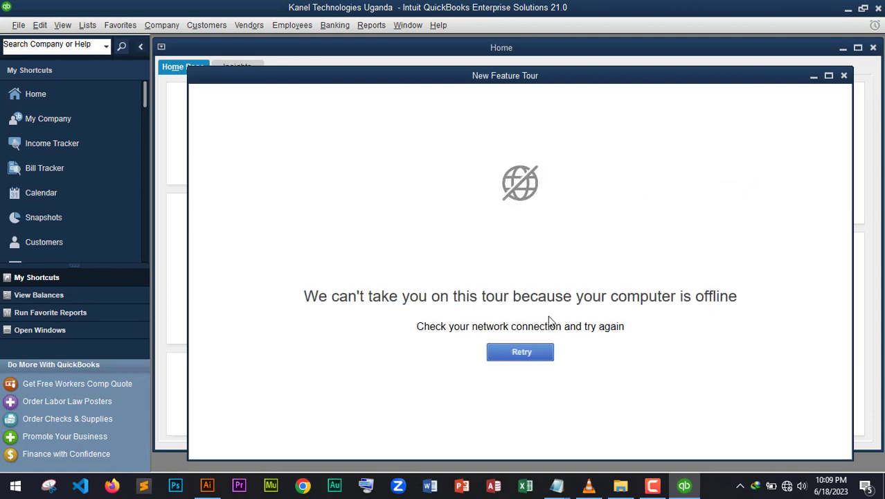
pyautogui.click(844, 75)
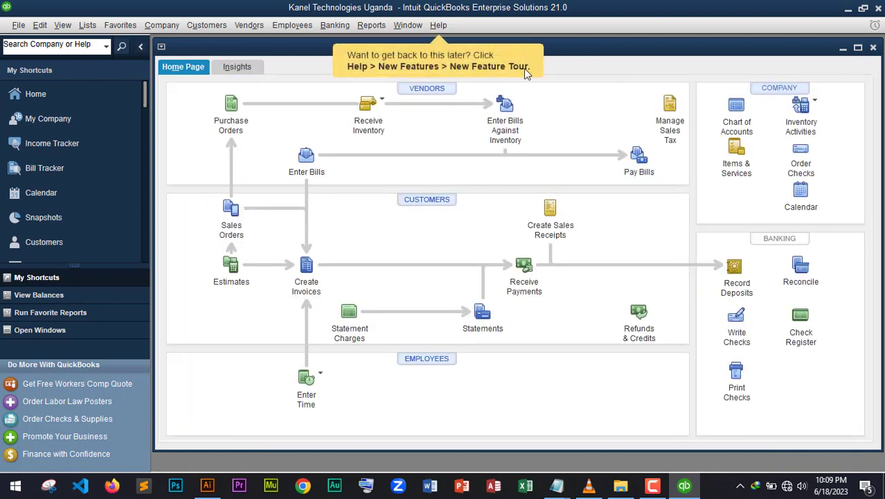